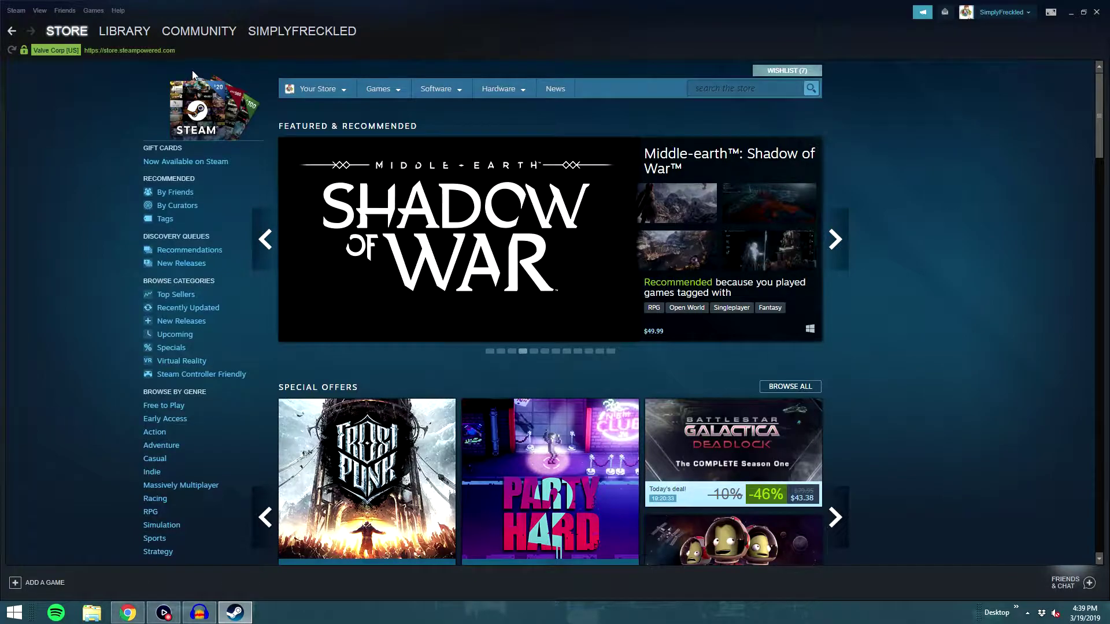
Open Staxel in the Steam games library and scroll down to its Workshop section
{"action": "mouse_move", "coordinate": [130, 32]}
{"action": "left_click", "coordinate": [133, 43]}
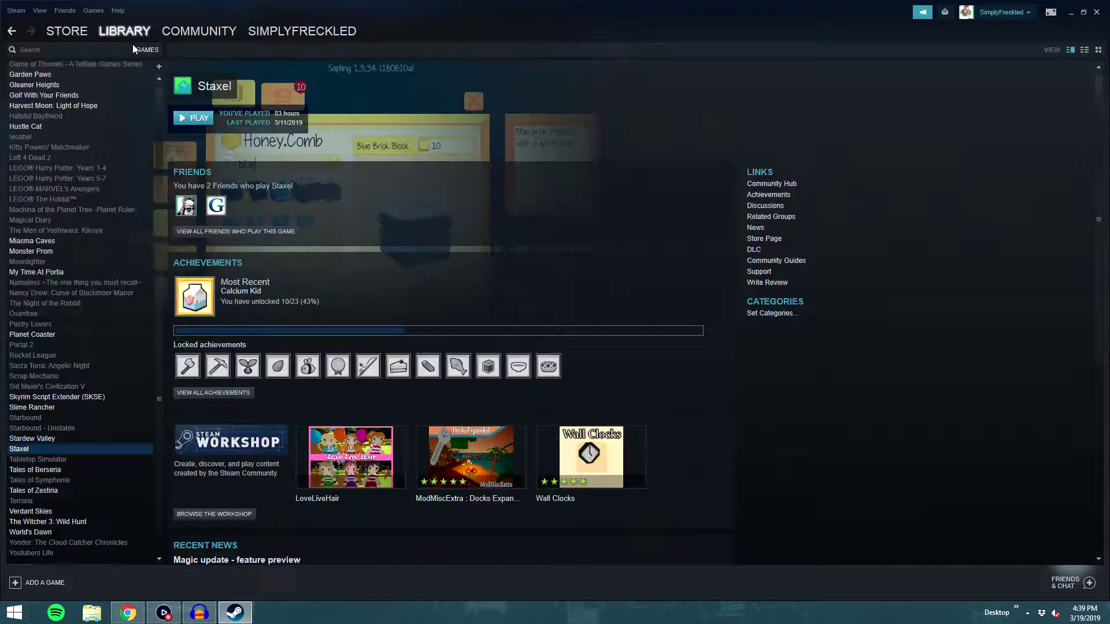
{"action": "mouse_move", "coordinate": [96, 34]}
{"action": "scroll", "coordinate": [196, 92], "scroll_direction": "down", "scroll_amount": 5}
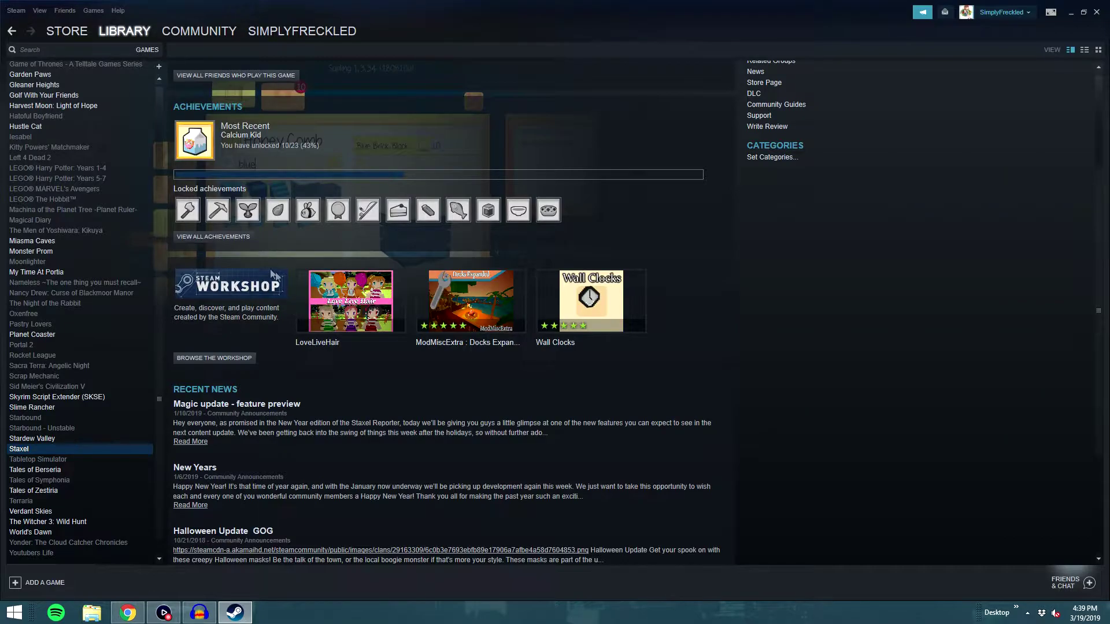
Browse the Staxel Workshop sorted by Most Playtime and open the FoodHat item page
{"action": "left_click", "coordinate": [210, 357]}
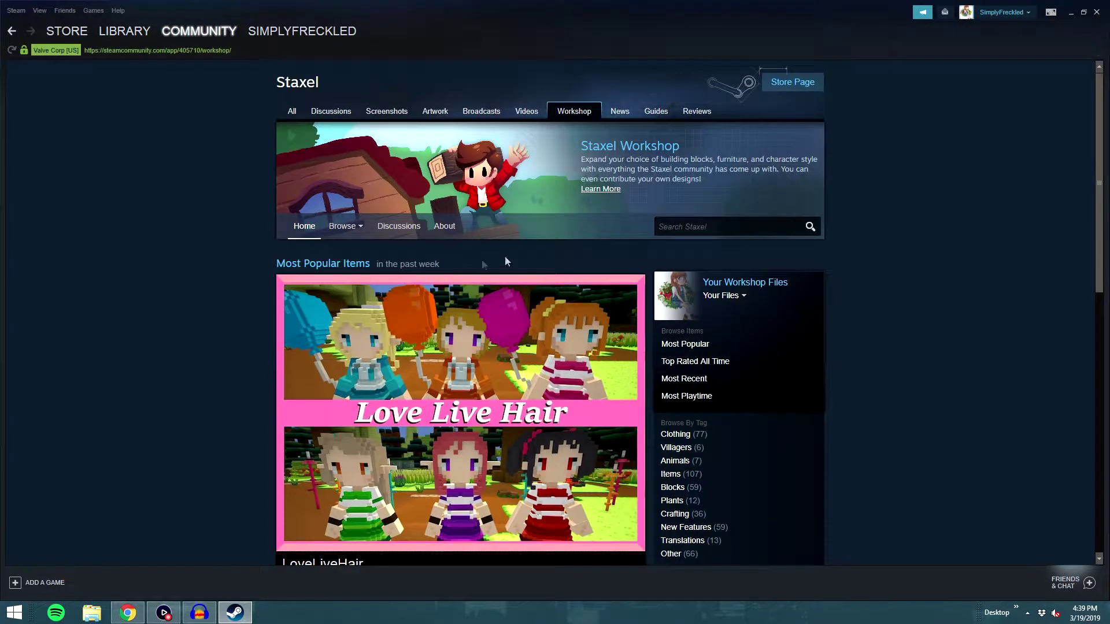
{"action": "scroll", "coordinate": [984, 221], "scroll_direction": "down", "scroll_amount": 5}
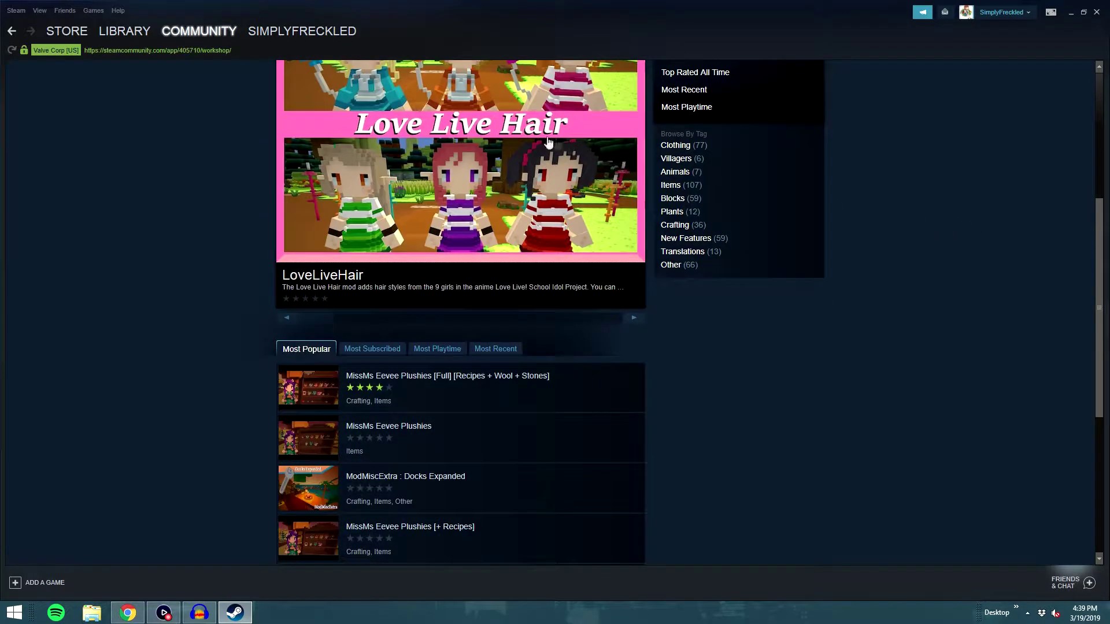
{"action": "scroll", "coordinate": [651, 161], "scroll_direction": "down", "scroll_amount": 4}
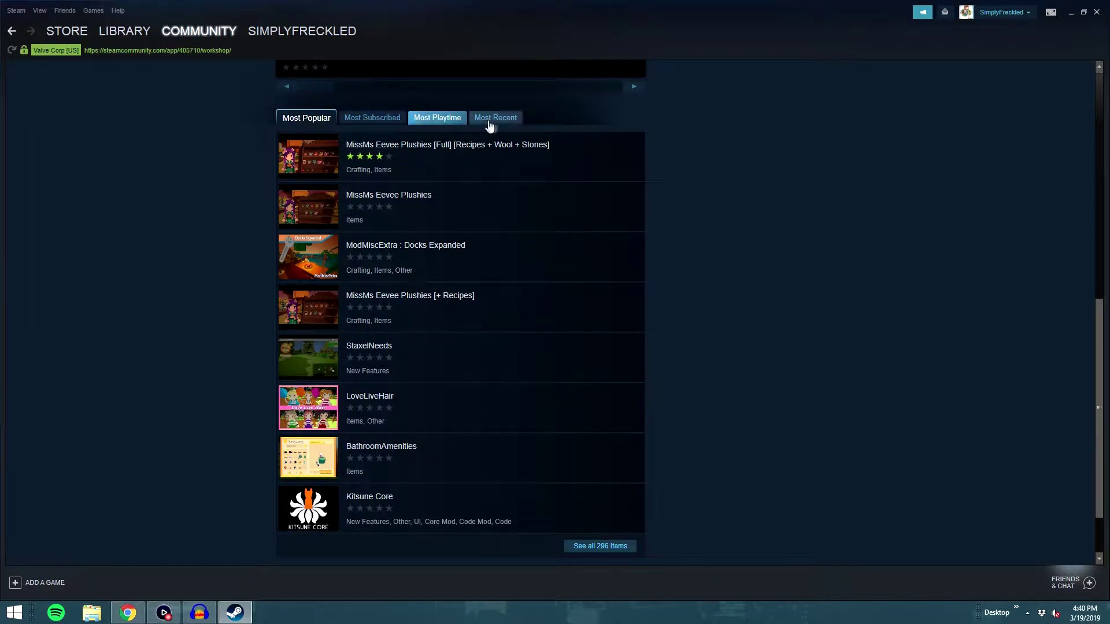
{"action": "left_click", "coordinate": [448, 117]}
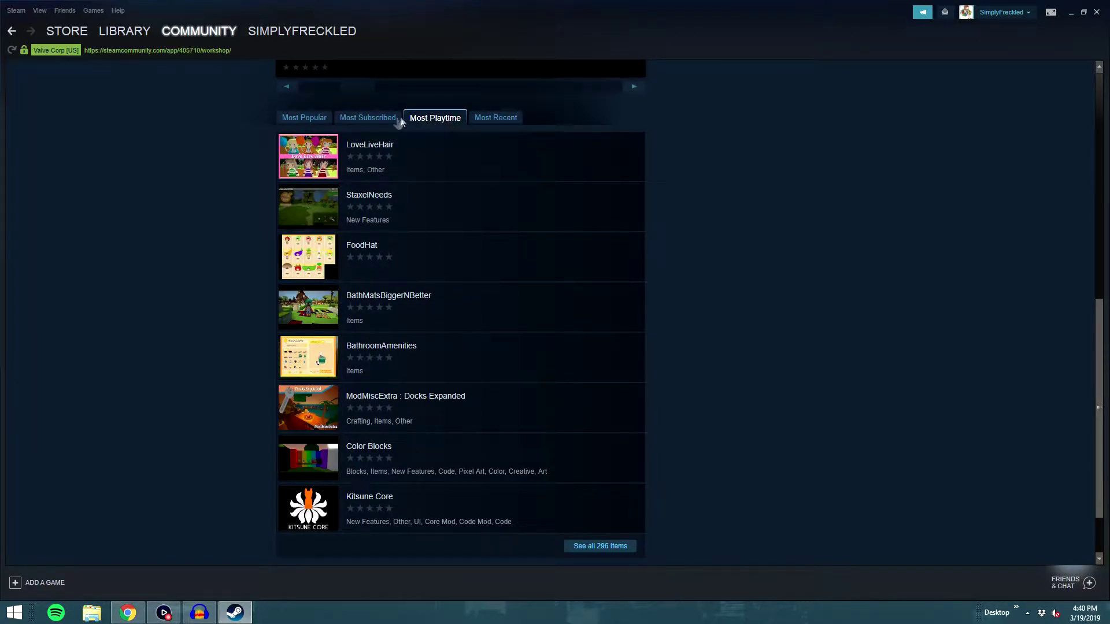
{"action": "mouse_move", "coordinate": [287, 221]}
{"action": "scroll", "coordinate": [442, 204], "scroll_direction": "down", "scroll_amount": 1}
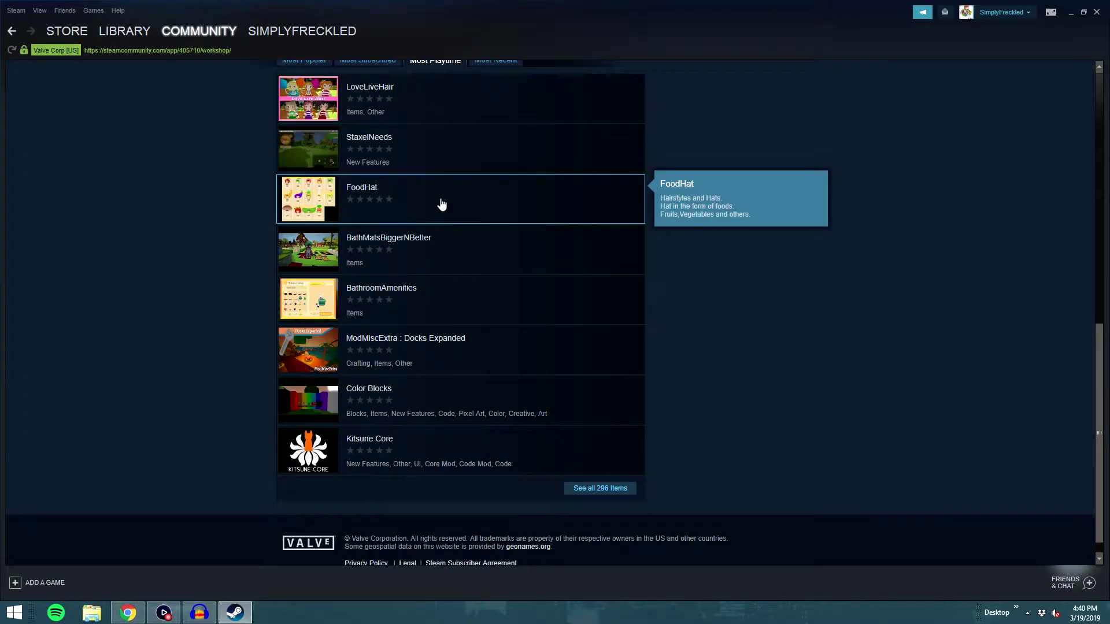
{"action": "left_click", "coordinate": [531, 221]}
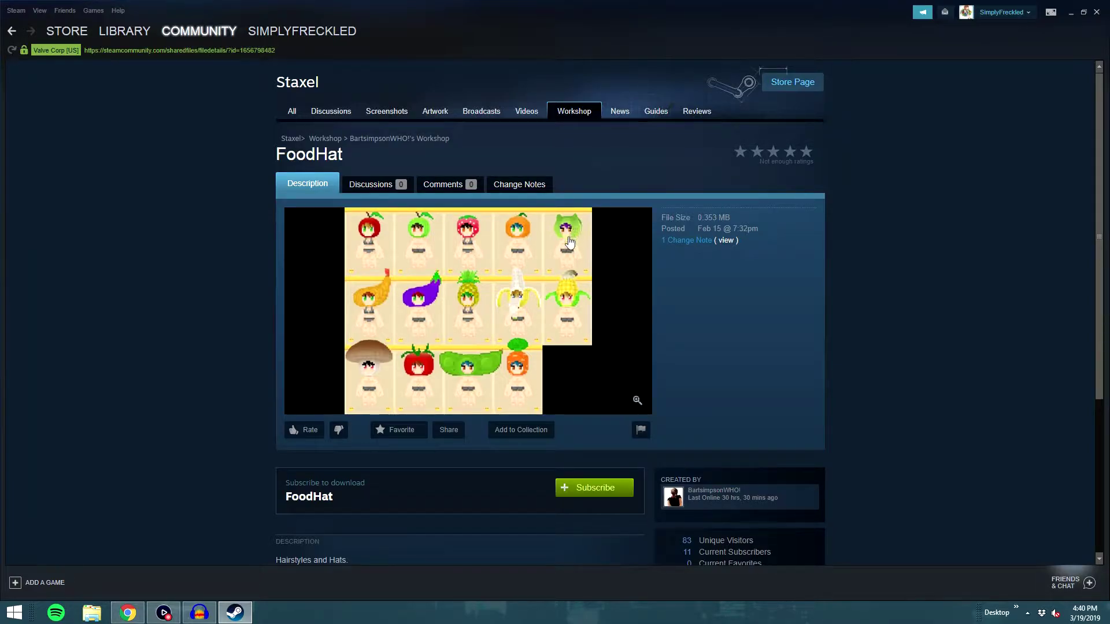
Subscribe to the FoodHat mod, then minimise Steam to reveal the desktop
{"action": "scroll", "coordinate": [691, 178], "scroll_direction": "down", "scroll_amount": 2}
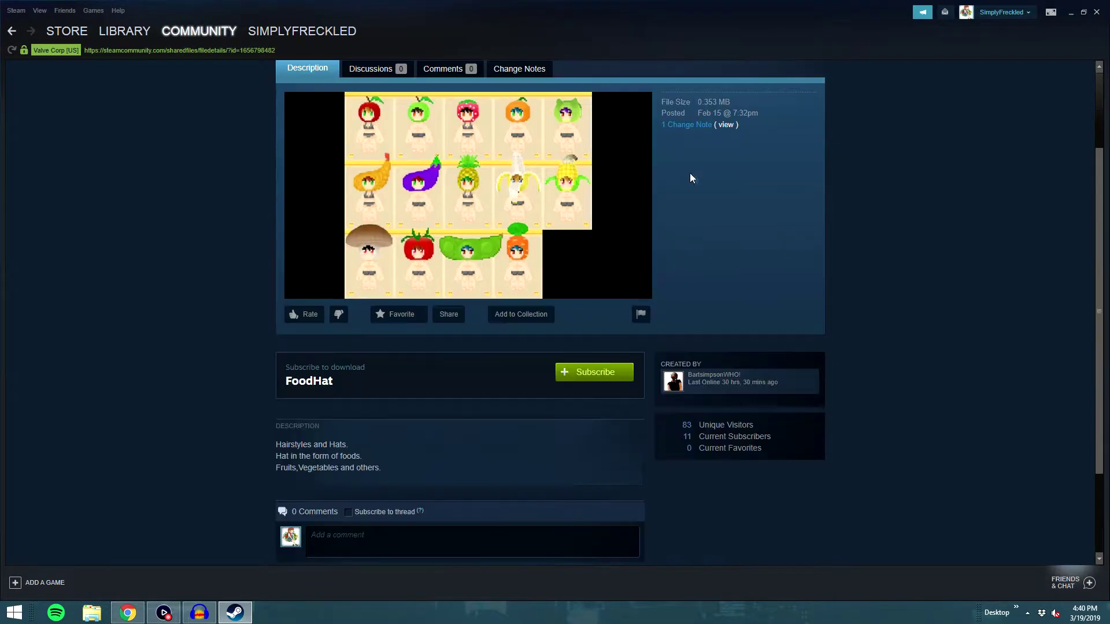
{"action": "left_click", "coordinate": [565, 374]}
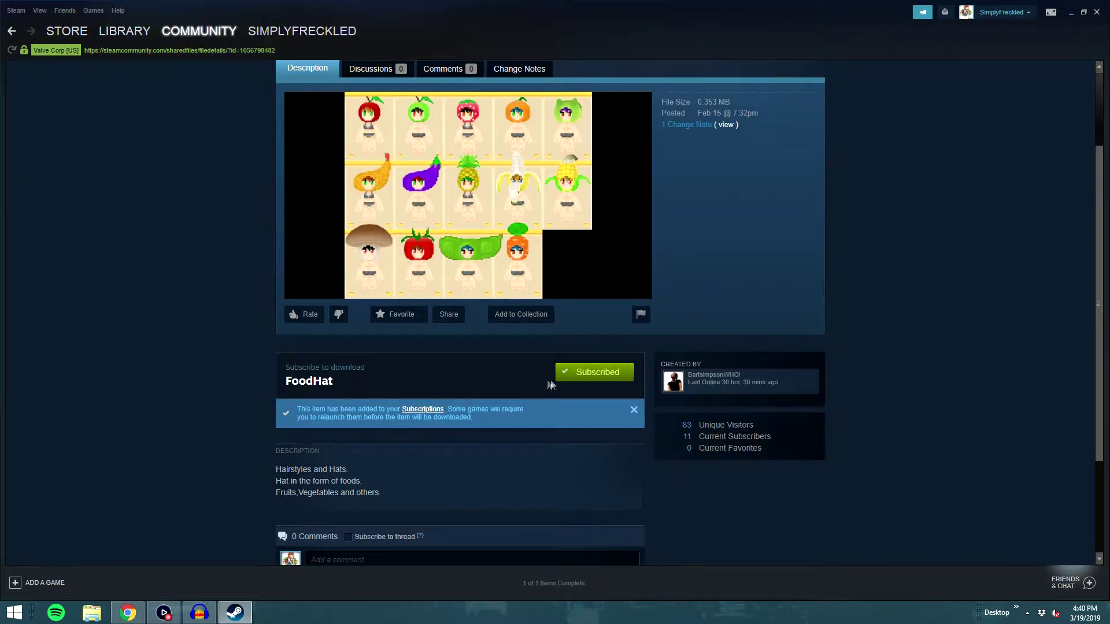
{"action": "scroll", "coordinate": [686, 219], "scroll_direction": "up", "scroll_amount": 3}
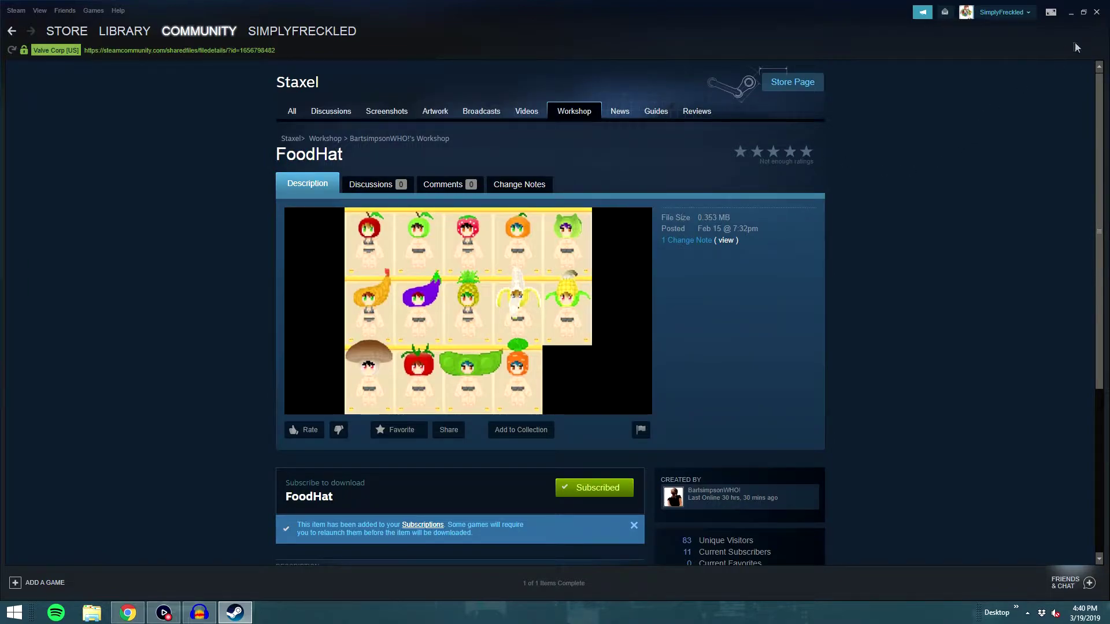
{"action": "left_click", "coordinate": [1071, 13]}
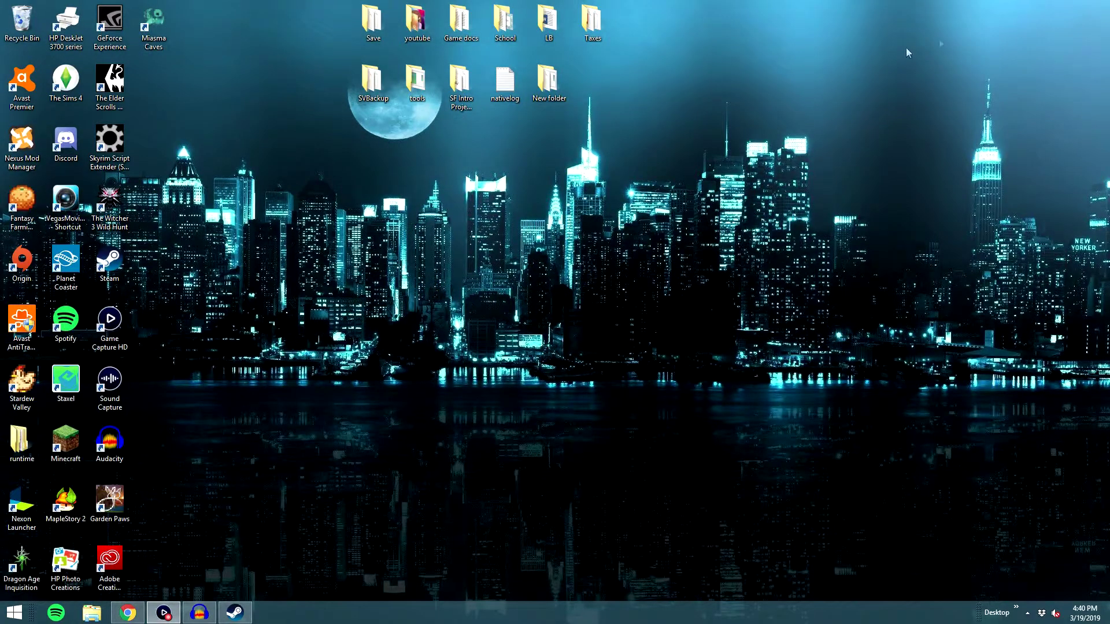
Launch Staxel from the desktop shortcut and accept installing the newly found Sxlmods
{"action": "double_click", "coordinate": [77, 380]}
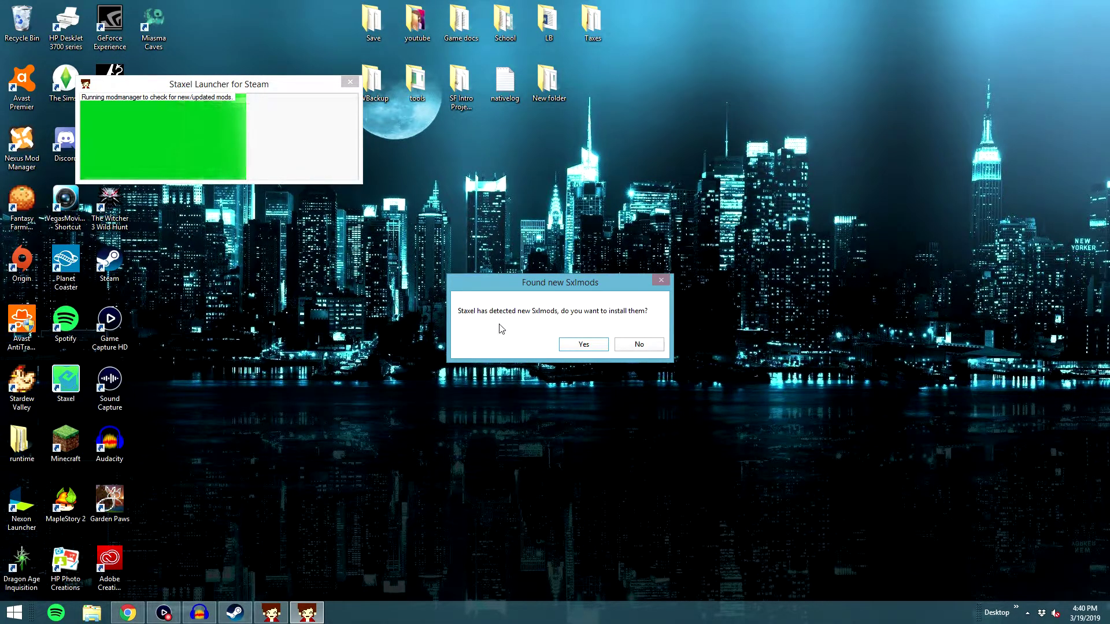
{"action": "left_click", "coordinate": [583, 346]}
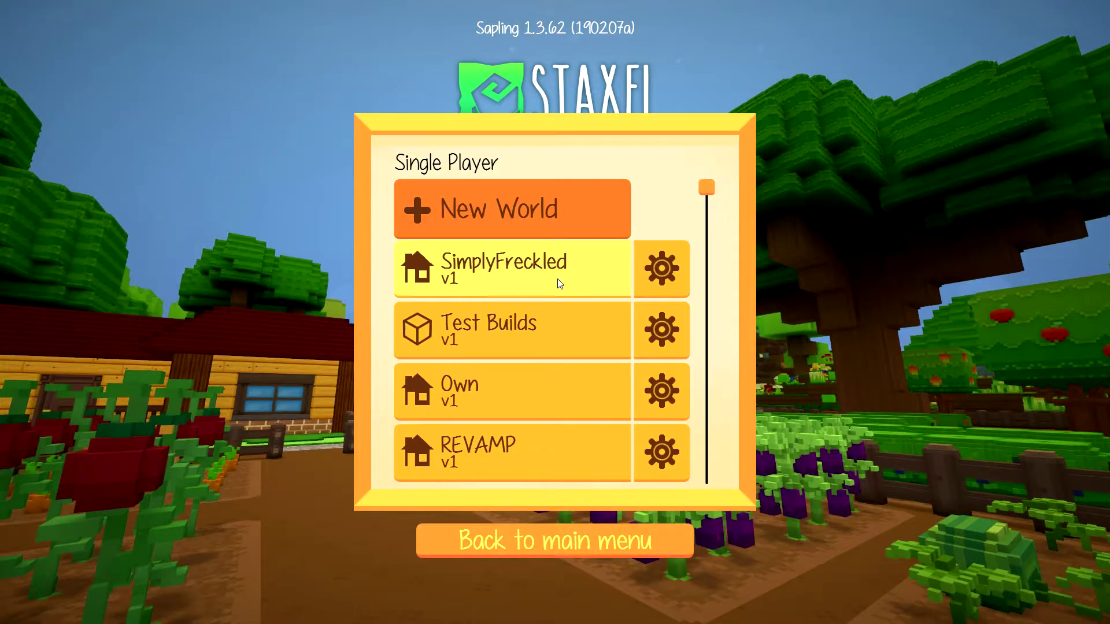
Load the first saved world and walk along the brick path to the crate beside the sell bin
{"action": "left_click", "coordinate": [525, 267]}
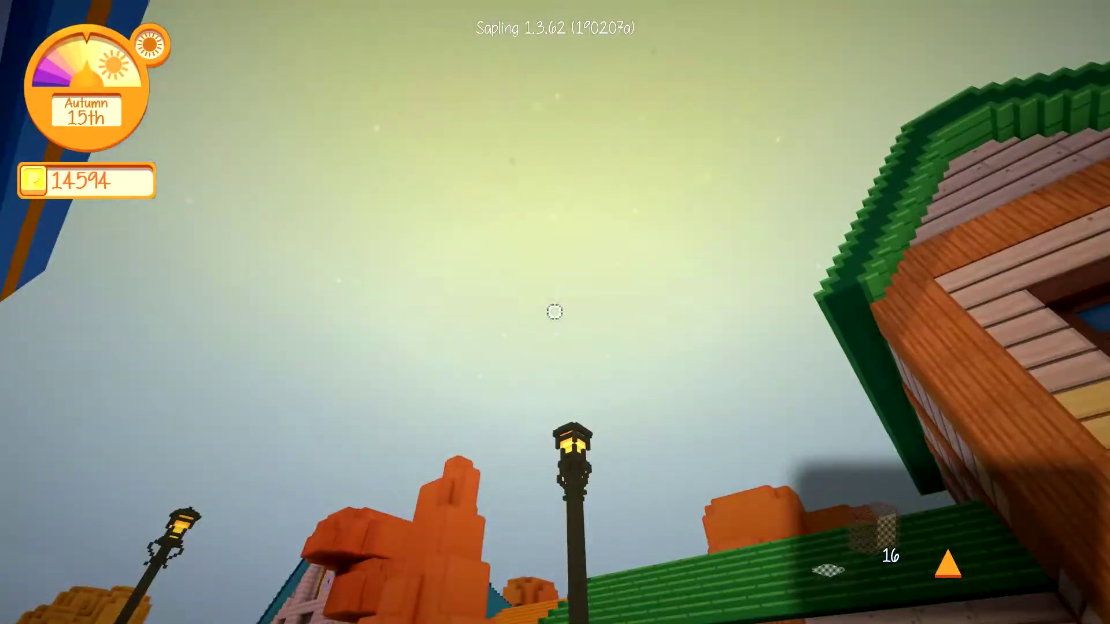
{"action": "key", "text": "v"}
{"action": "key", "text": "w"}
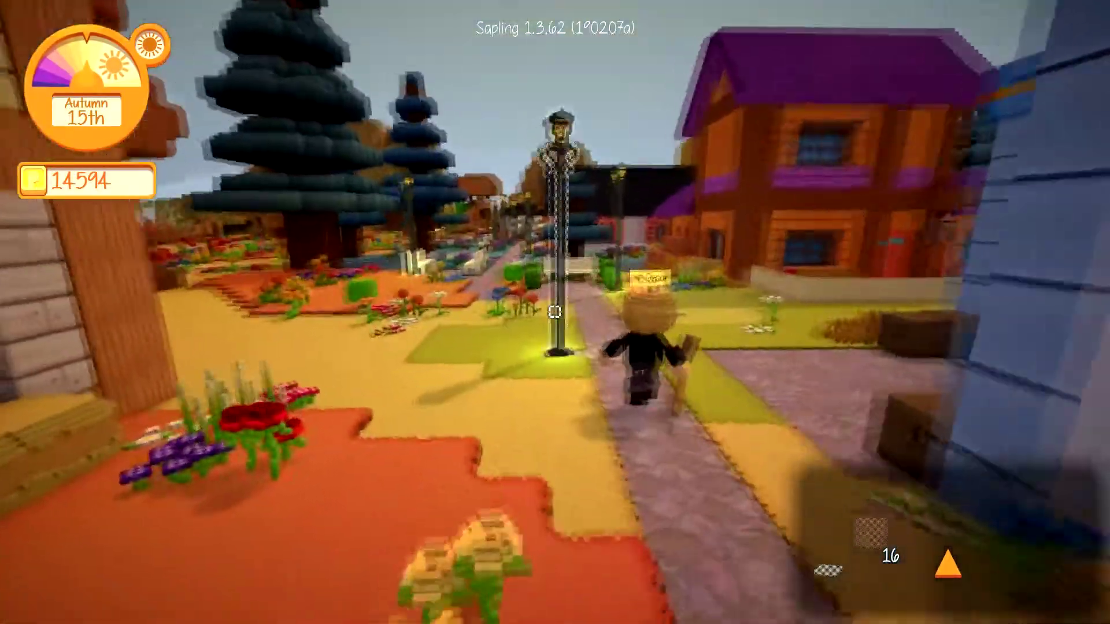
{"action": "key", "text": "v"}
{"action": "key", "text": "w"}
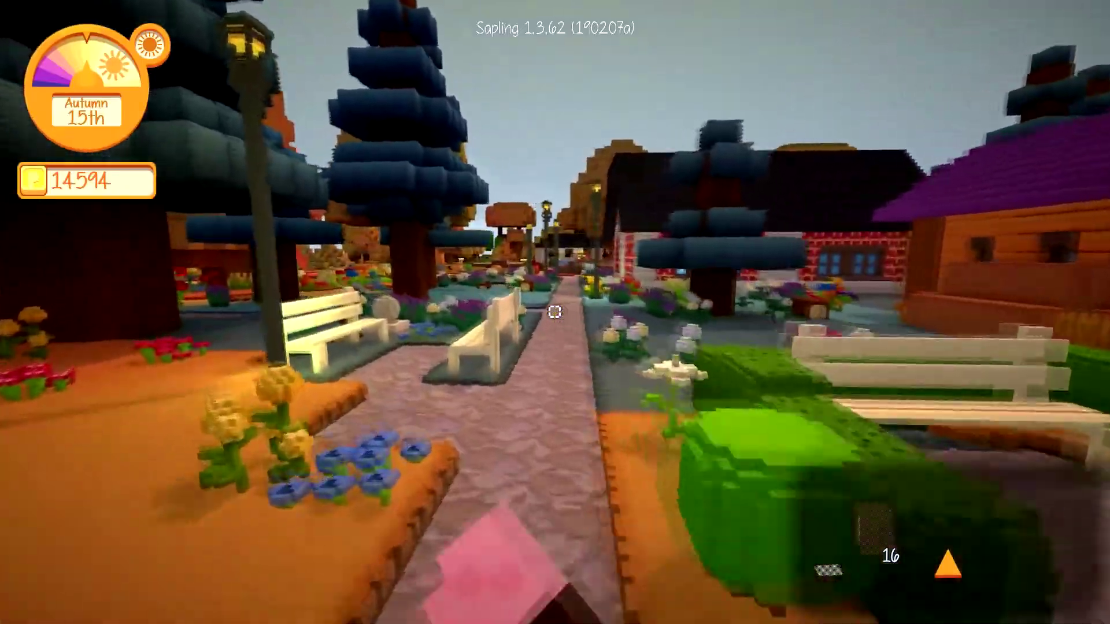
{"action": "key", "text": "w"}
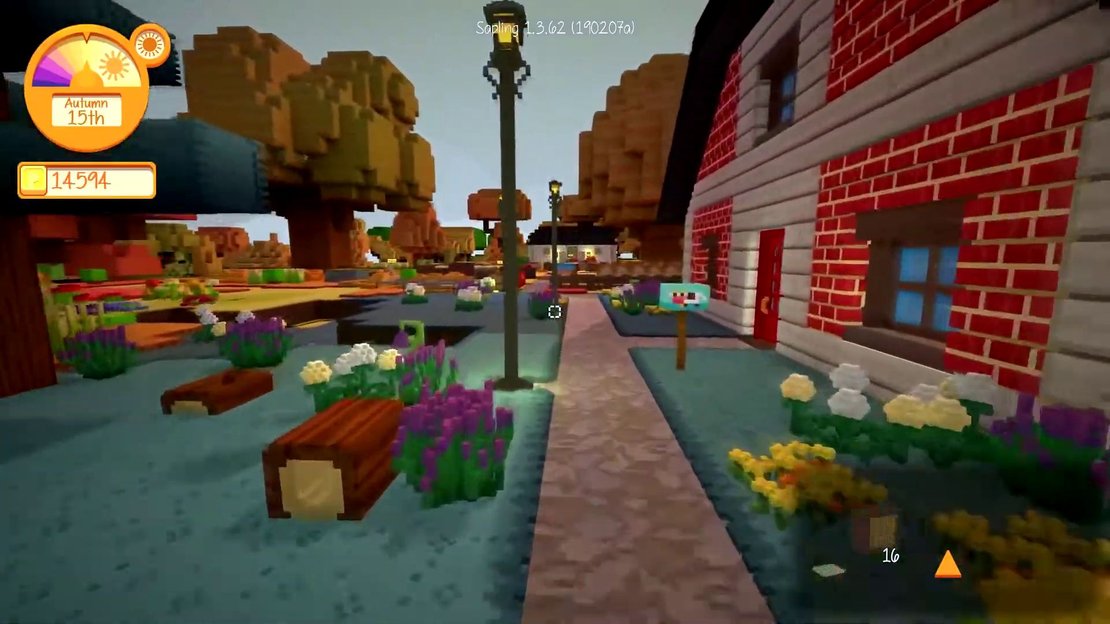
{"action": "key", "text": "w"}
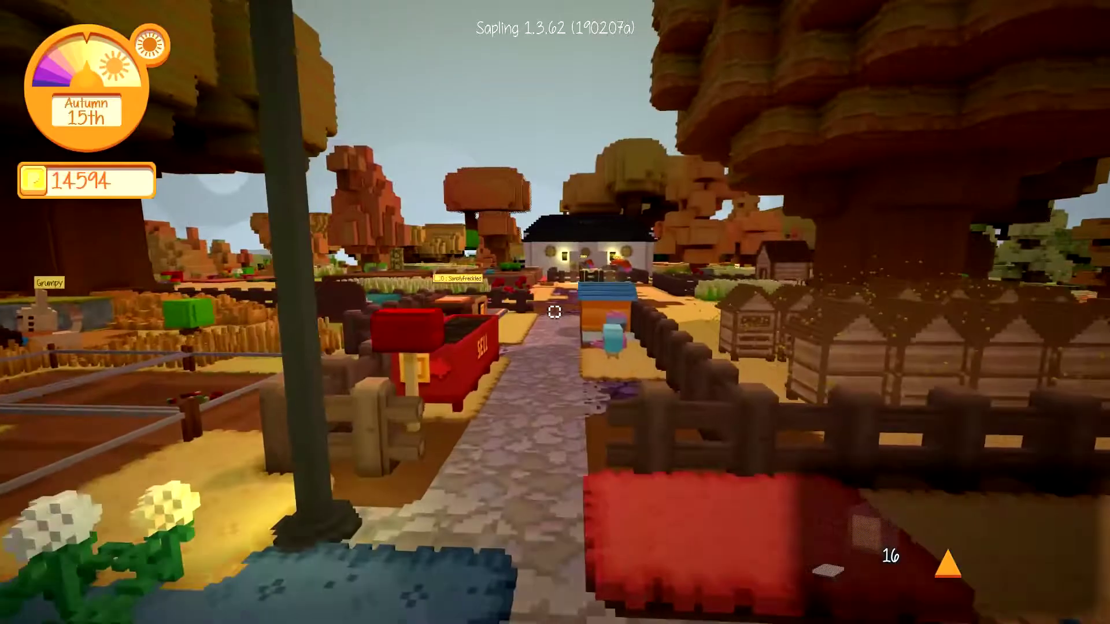
{"action": "key", "text": "s"}
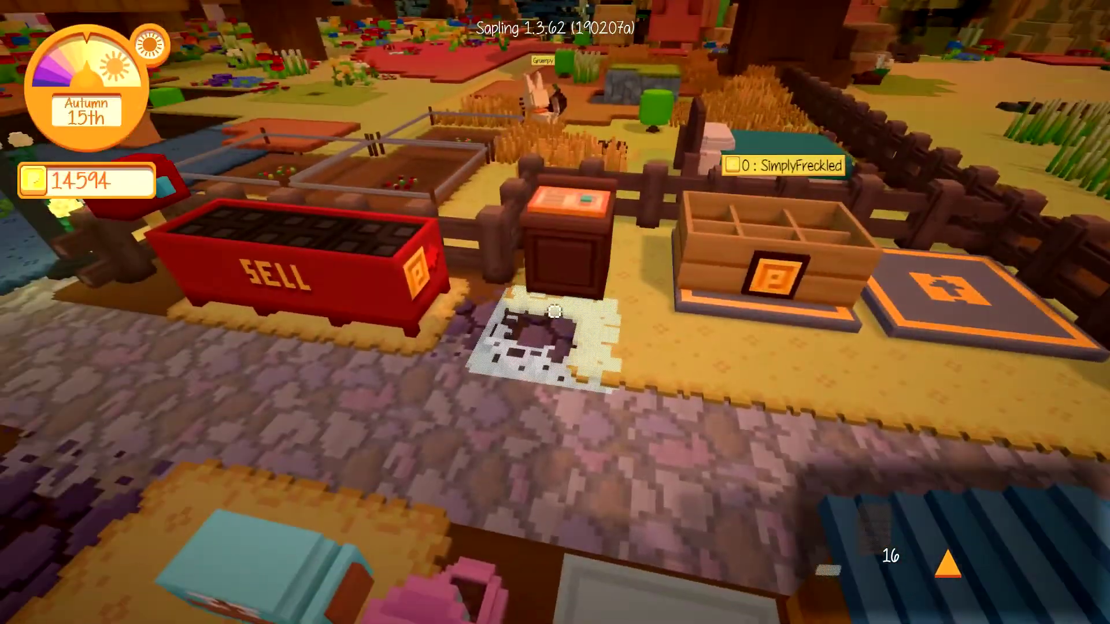
Position the character facing the catalogue crate next to the red SELL bin
{"action": "key", "text": "w"}
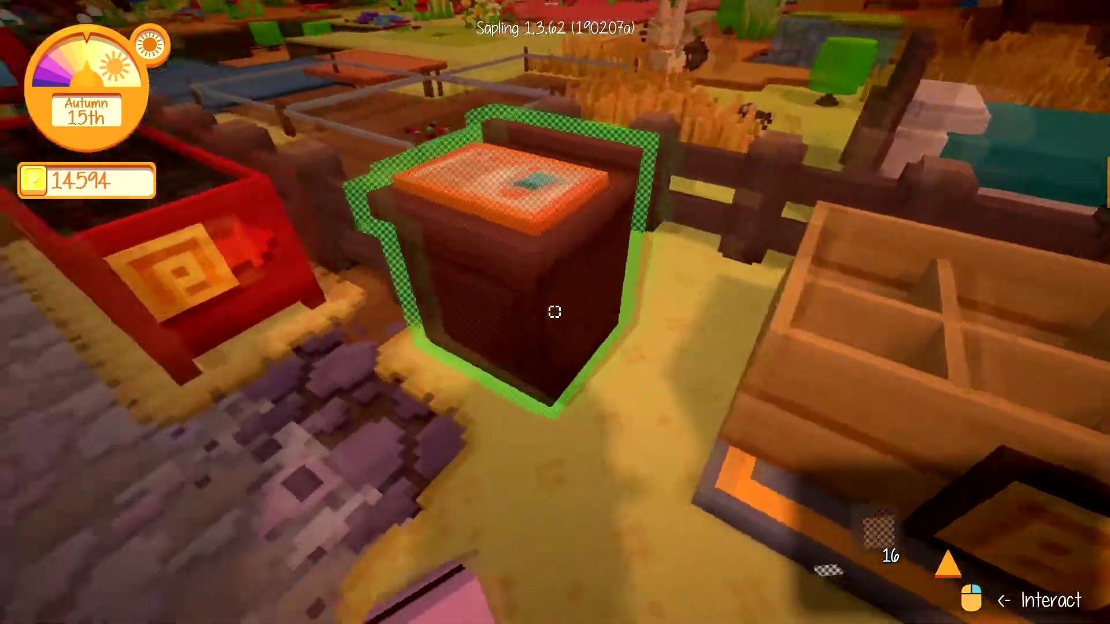
{"action": "key", "text": "s"}
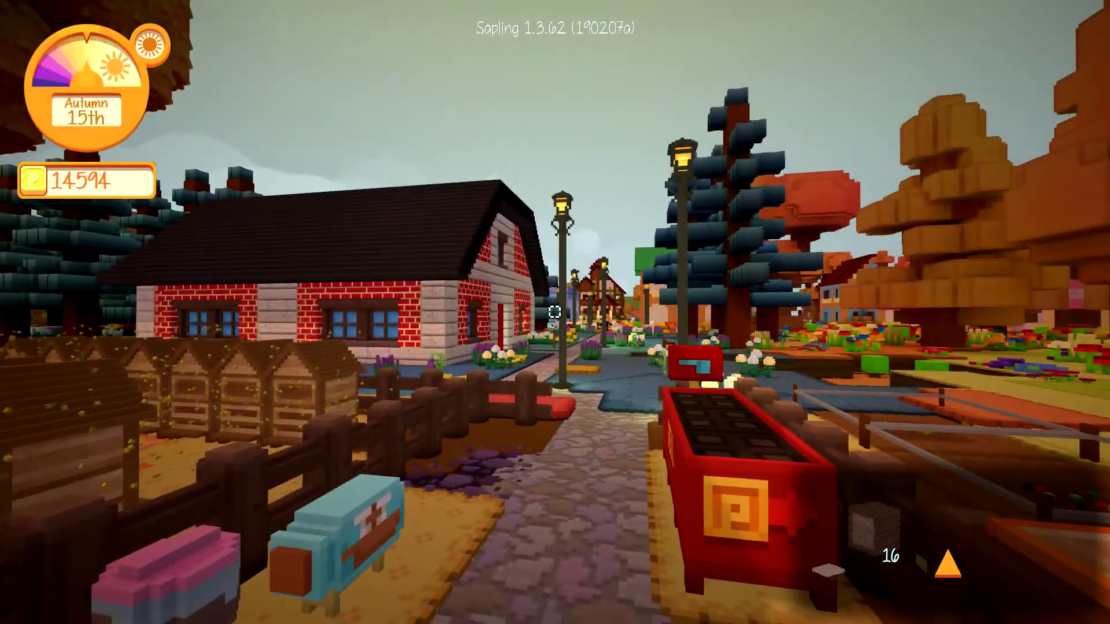
{"action": "key", "text": "w"}
{"action": "key", "text": "s"}
{"action": "key", "text": "d"}
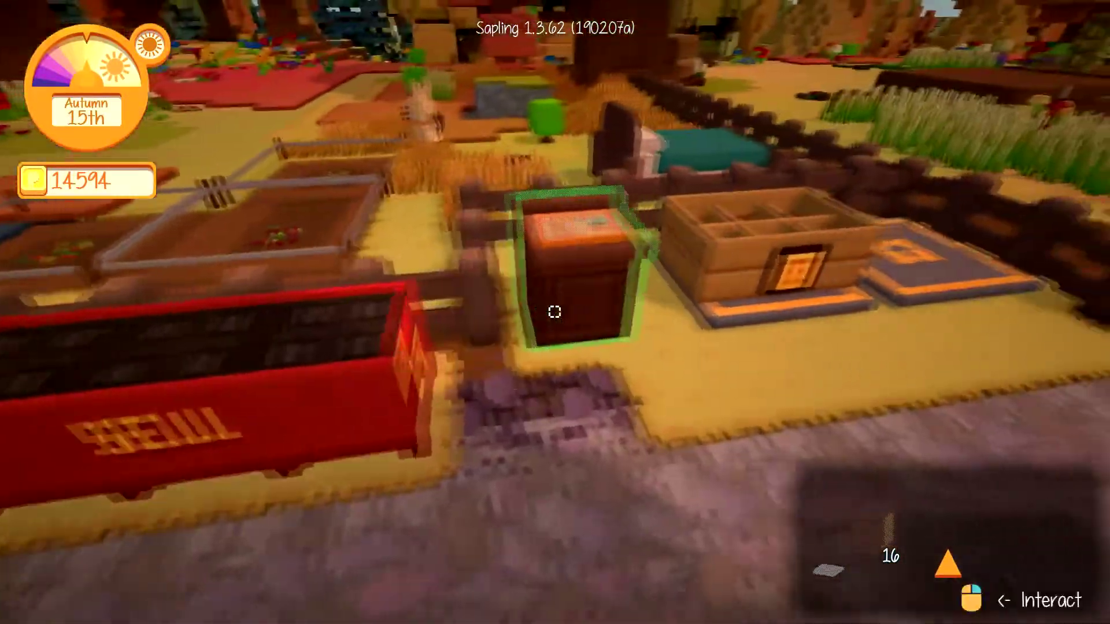
{"action": "key", "text": "w"}
In the Honey.Comb catalogue, search 'hat' and order the Soybeans Hat for 5 coins
{"action": "left_click", "coordinate": [555, 311]}
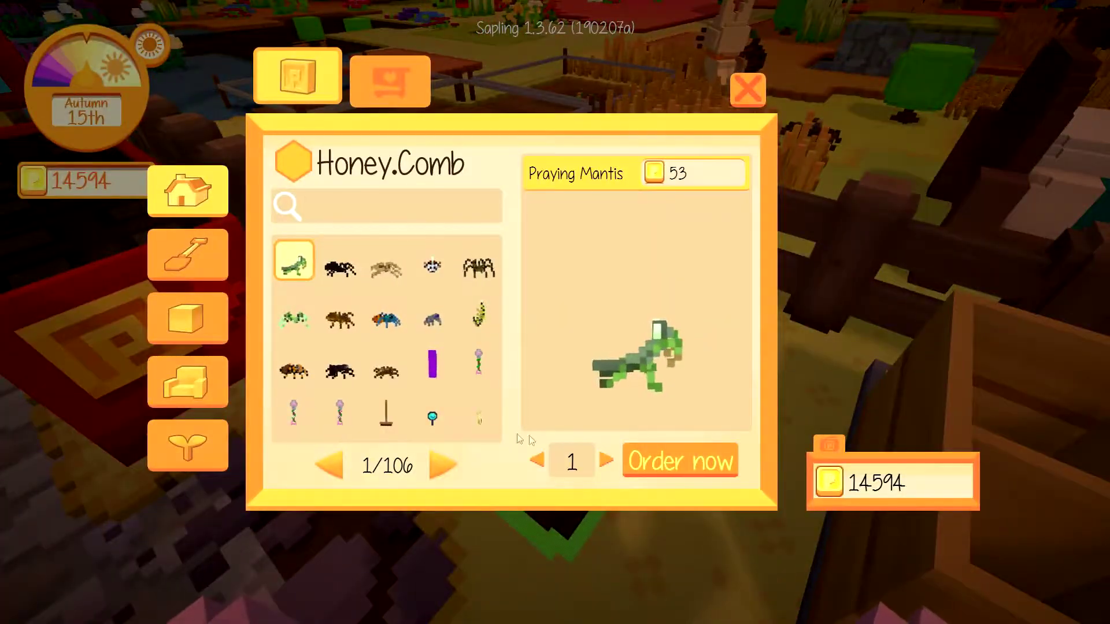
{"action": "left_click", "coordinate": [335, 415]}
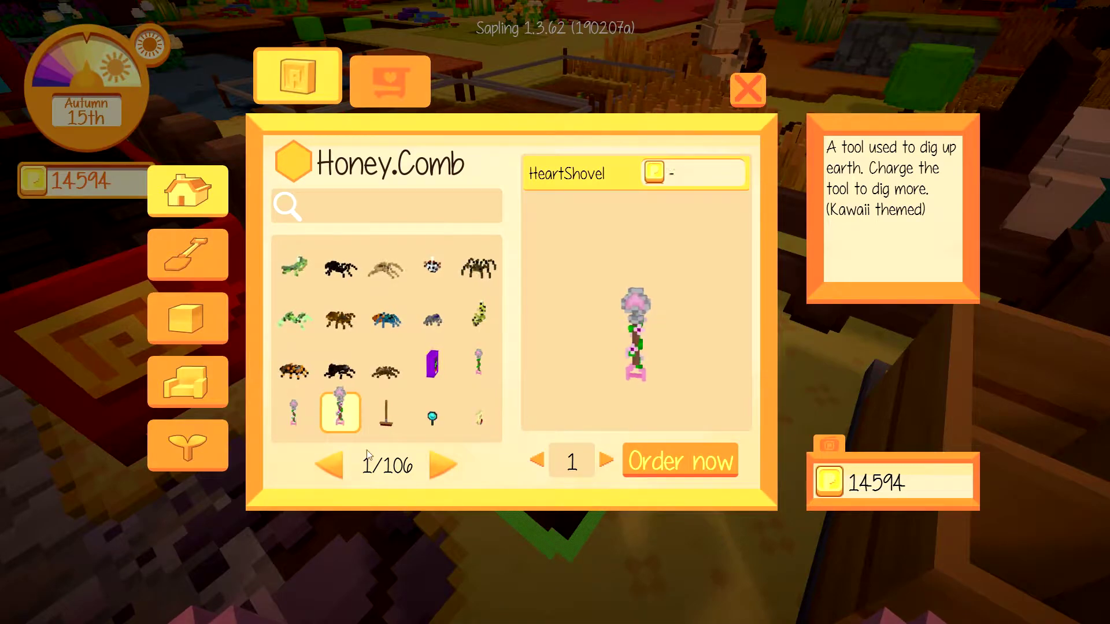
{"action": "left_click", "coordinate": [352, 218]}
{"action": "type", "text": "hat"}
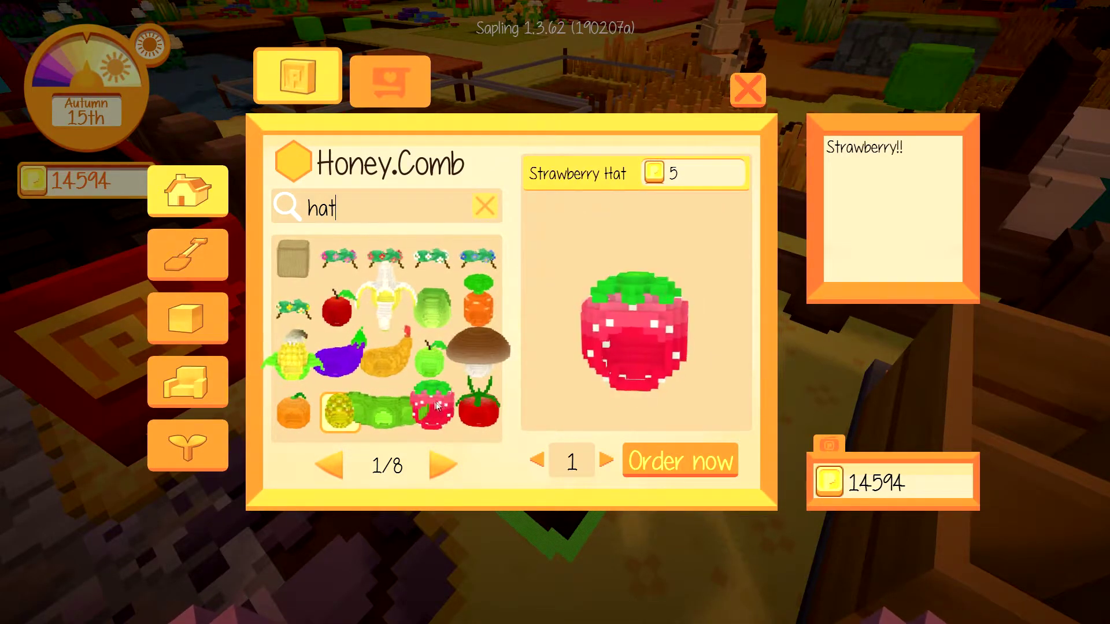
{"action": "left_click", "coordinate": [378, 409]}
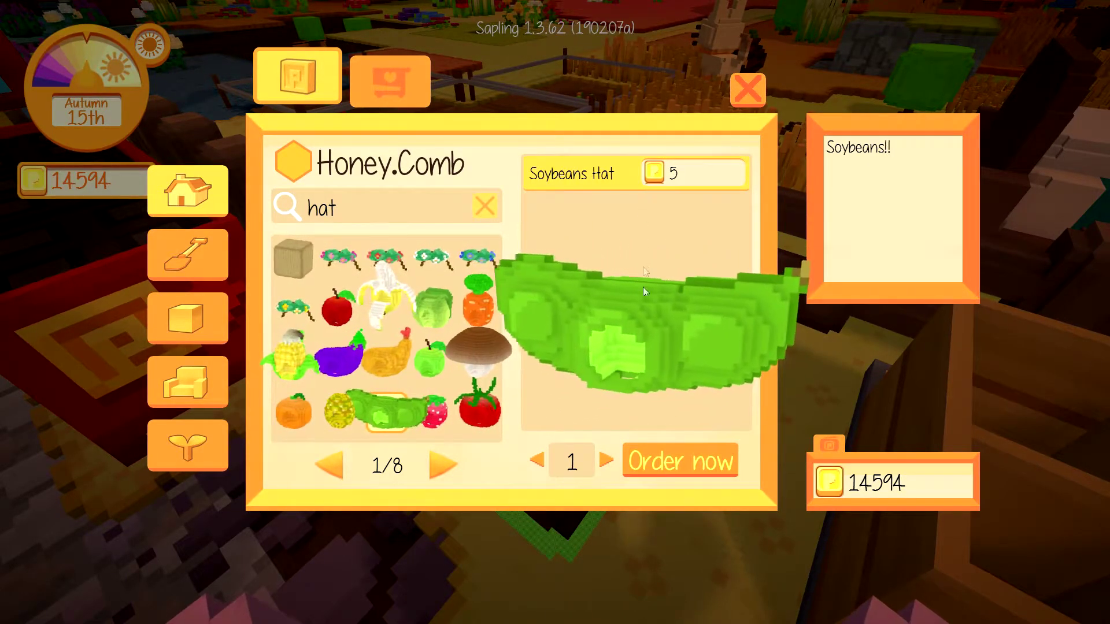
{"action": "left_click", "coordinate": [656, 460]}
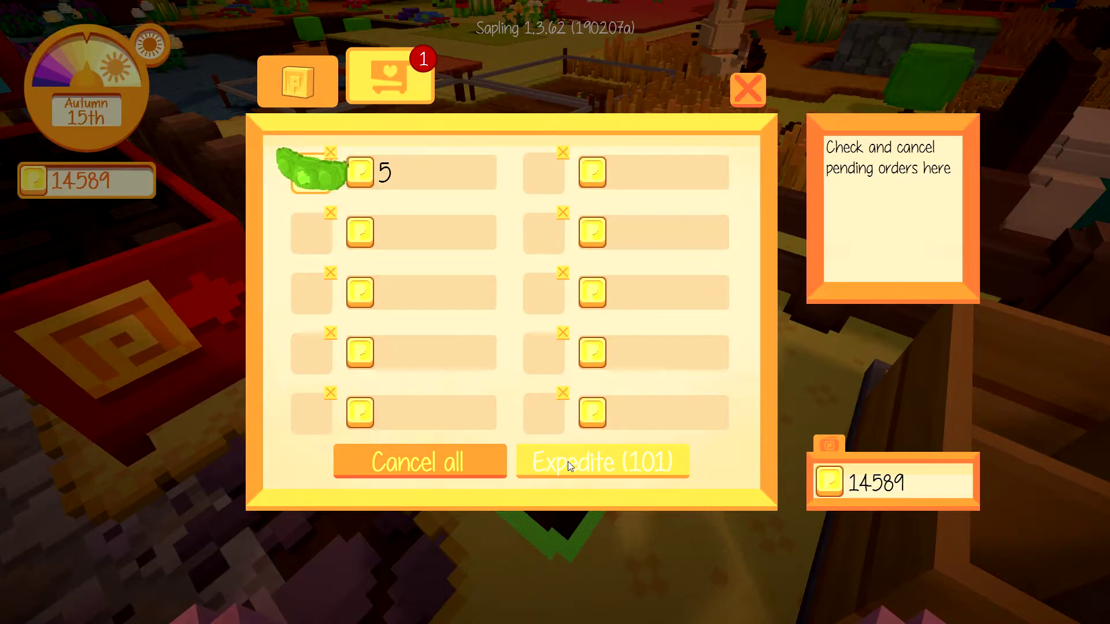
Close the orders window and walk up the village street to the blue shop's door
{"action": "left_click", "coordinate": [743, 100]}
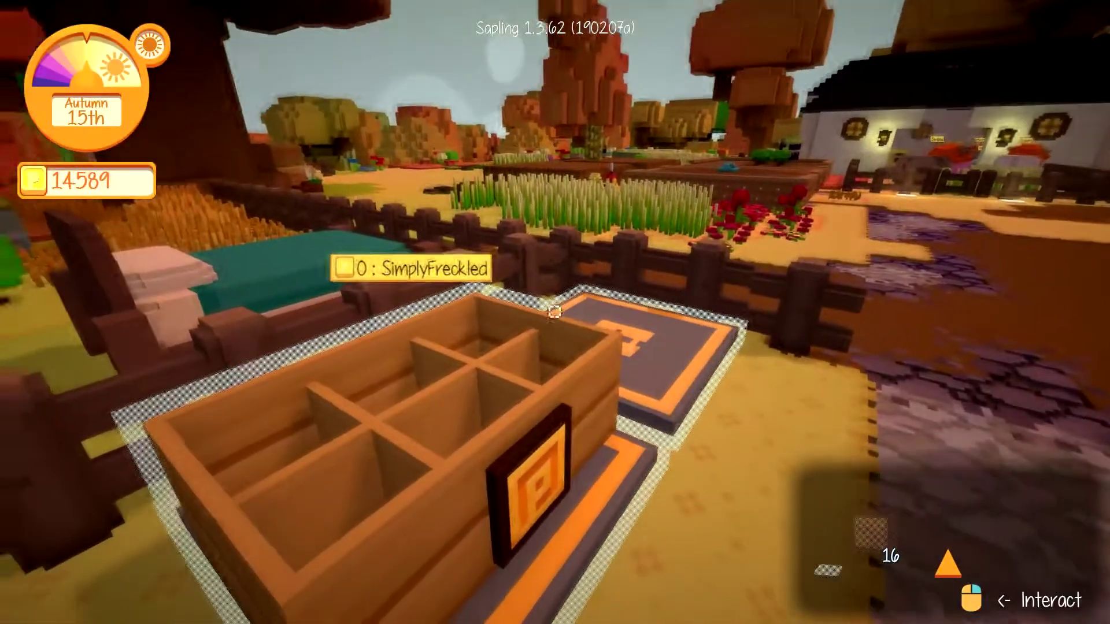
{"action": "key", "text": "d"}
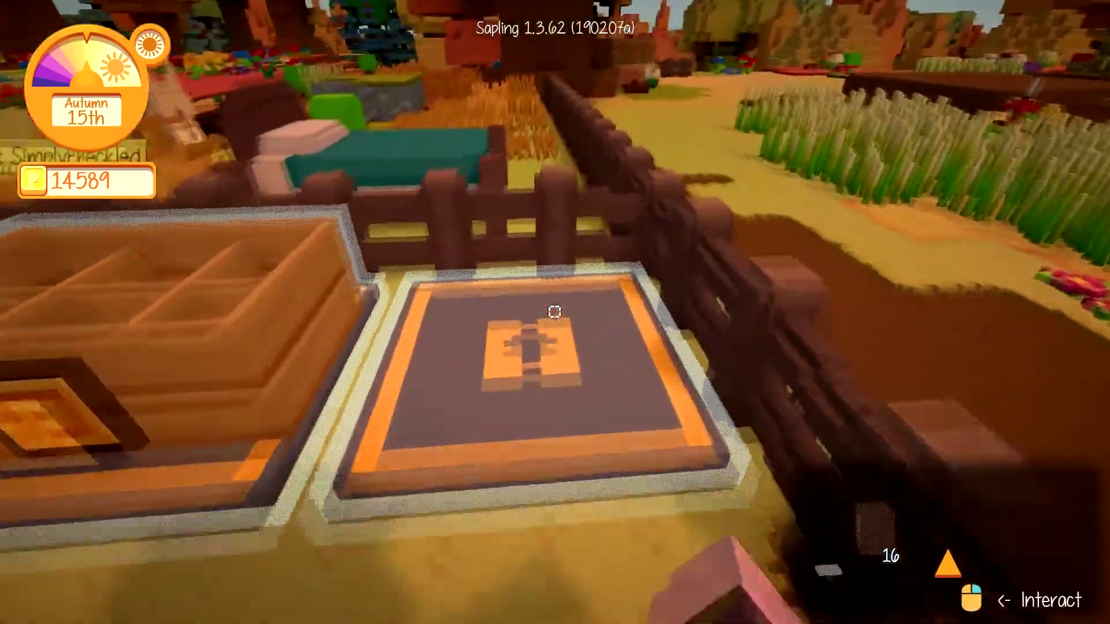
{"action": "key", "text": "d"}
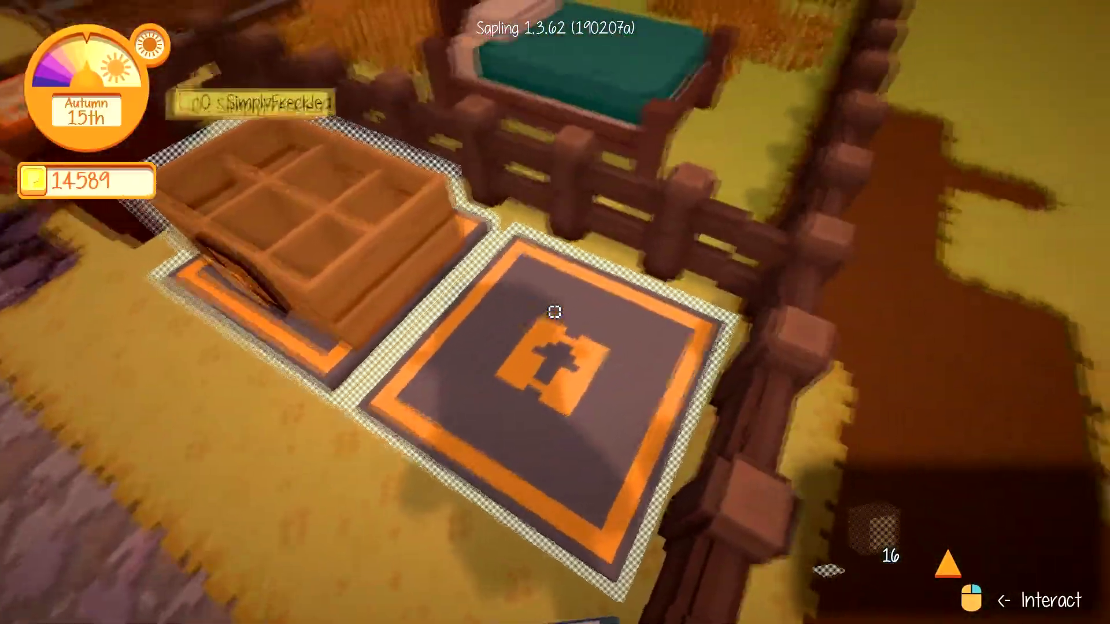
{"action": "key", "text": "a"}
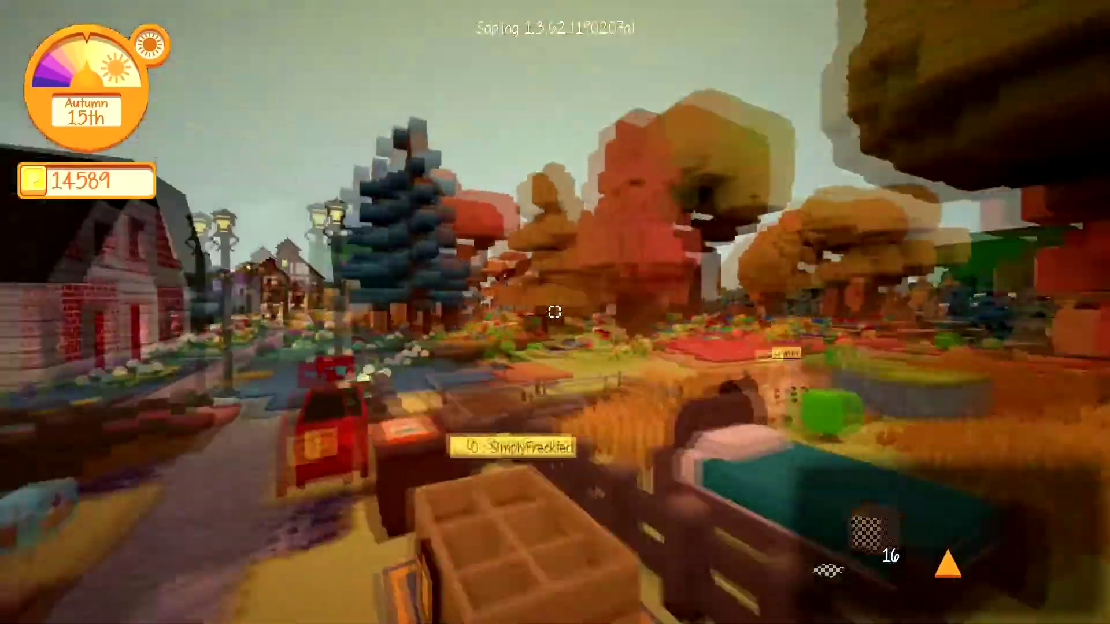
{"action": "key", "text": "w"}
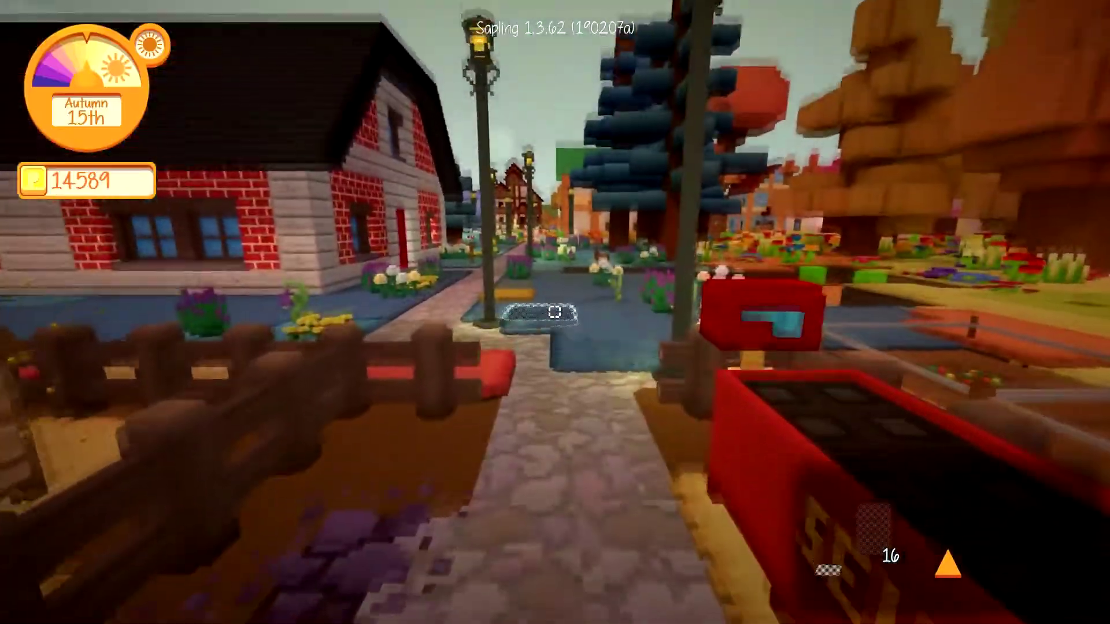
{"action": "key", "text": "w"}
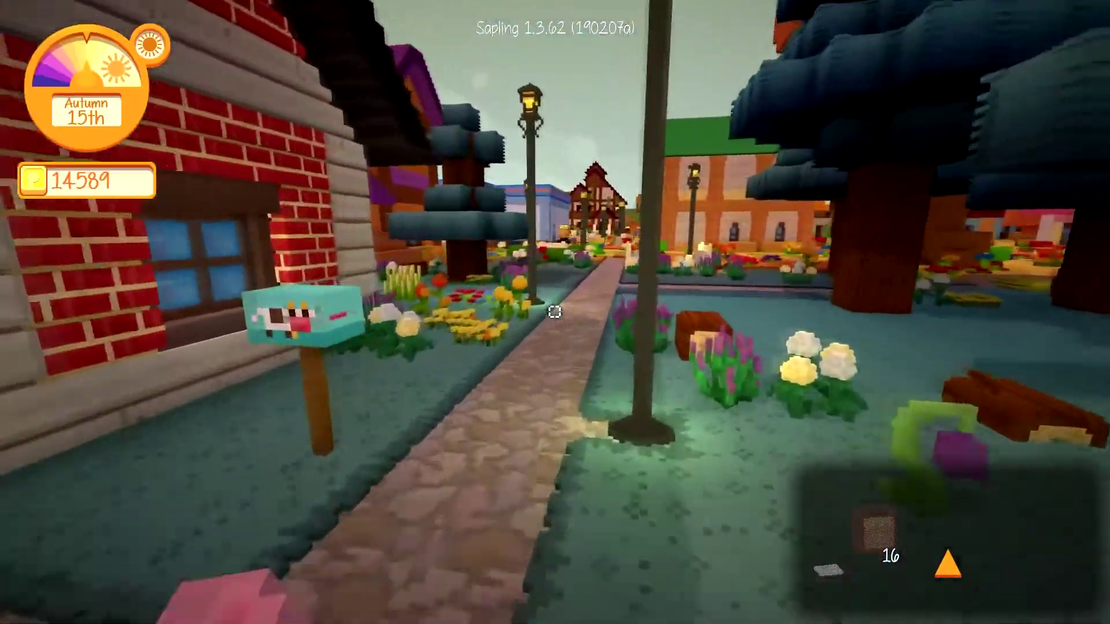
{"action": "key", "text": "w"}
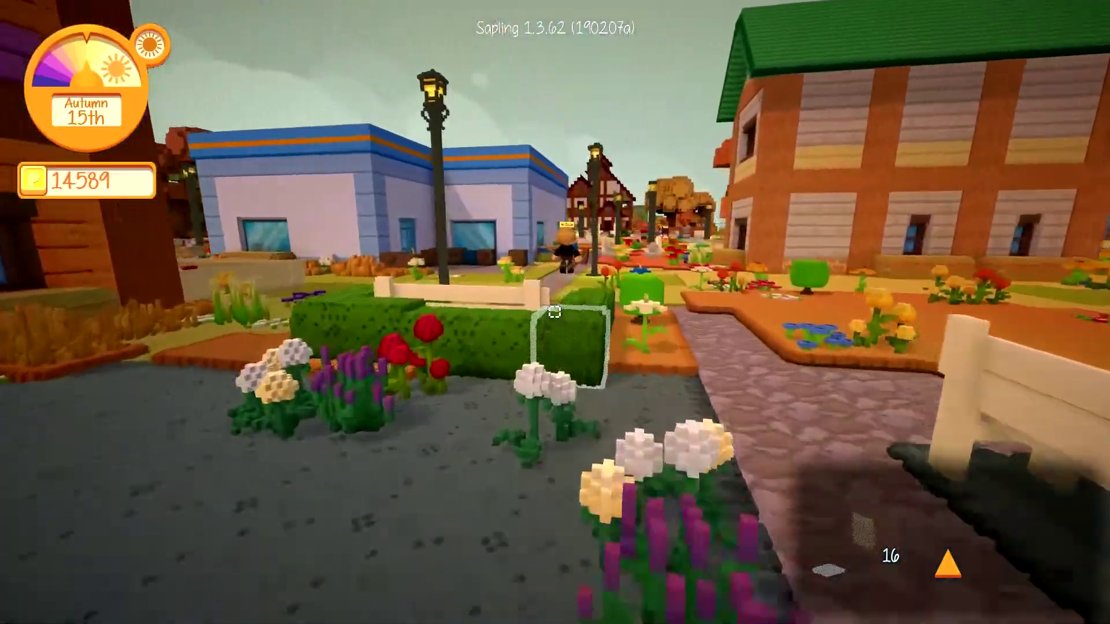
{"action": "key", "text": "w"}
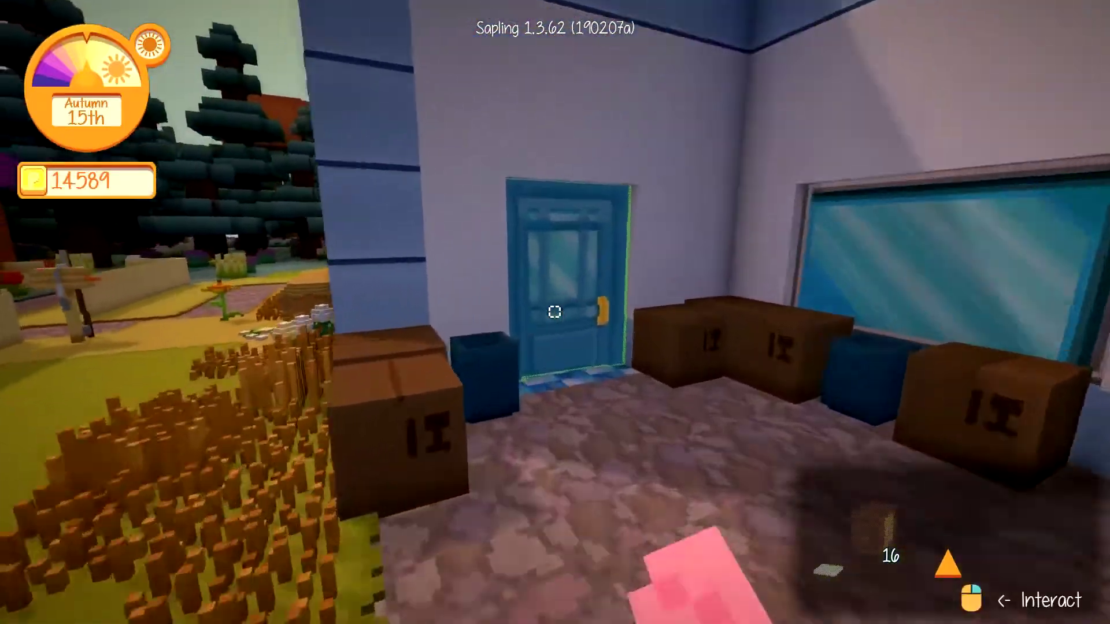